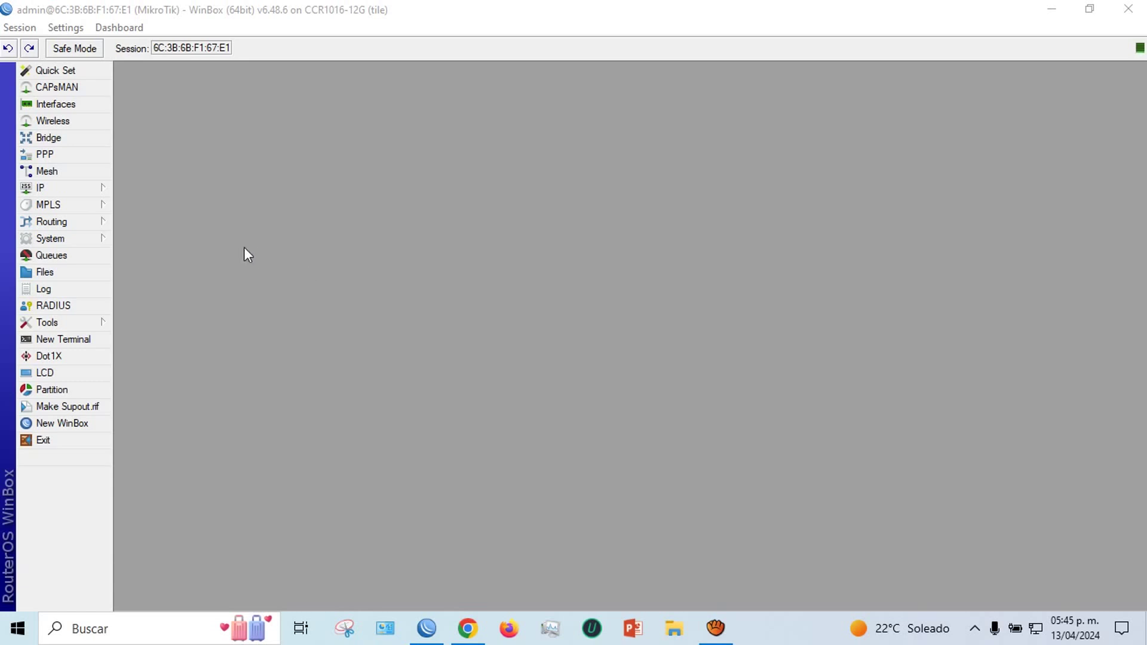
# Step: Open the simple queue for target 172.16.1.254 from the queue list
pyautogui.click(80, 256)
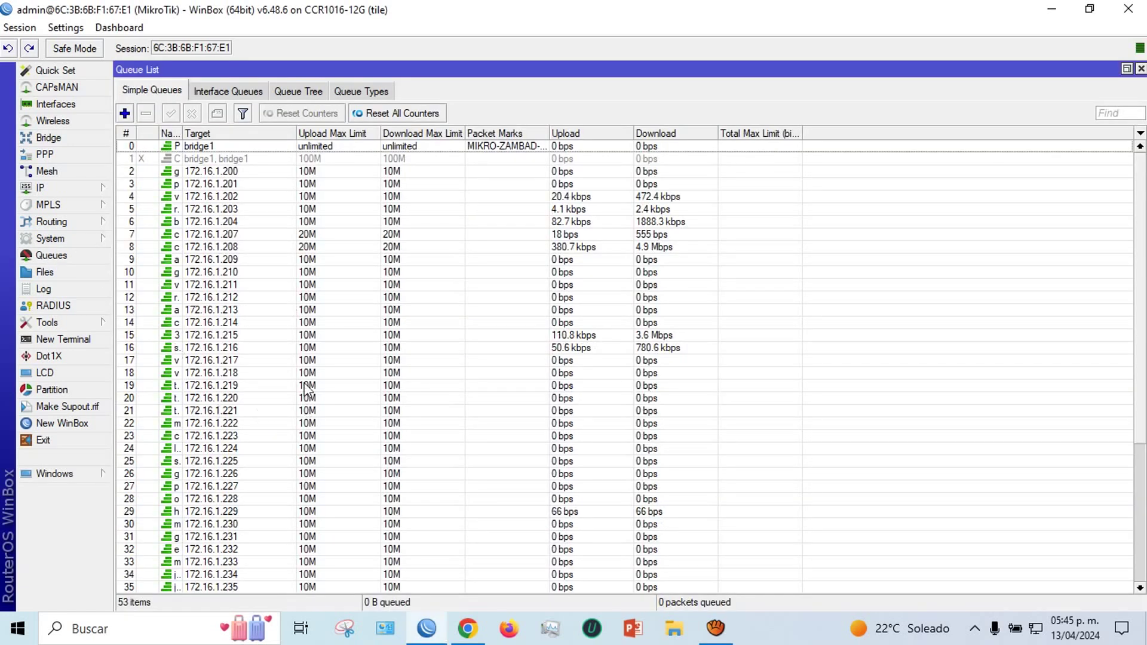
pyautogui.moveTo(1137, 177); pyautogui.dragTo(1138, 278)
pyautogui.scroll(-3, 1138, 277)
pyautogui.click(233, 588)
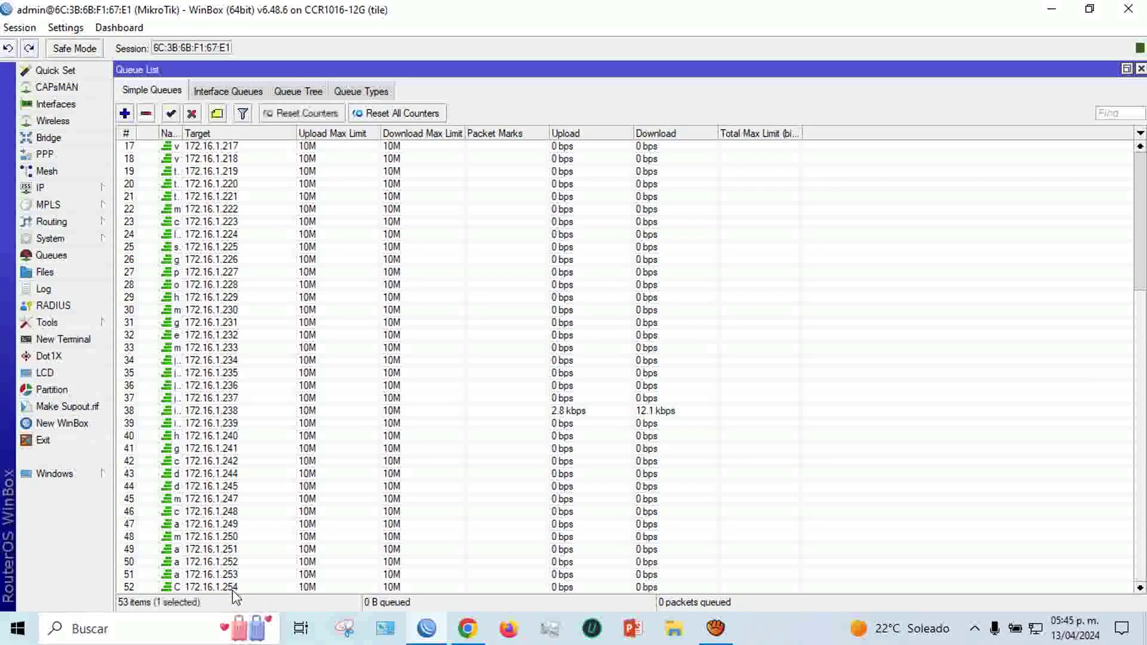
pyautogui.doubleClick(233, 588)
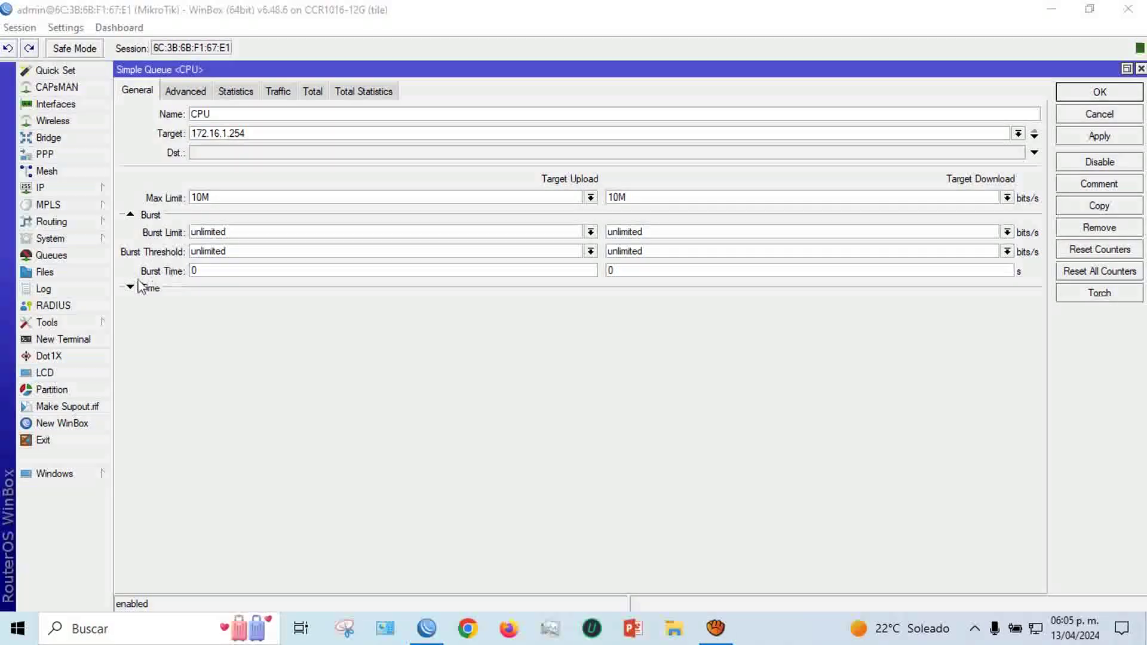
# Step: Set the queue's download max limit to 6M and its download burst limit to 10M
pyautogui.click(621, 202)
pyautogui.moveTo(617, 198); pyautogui.dragTo(607, 197)
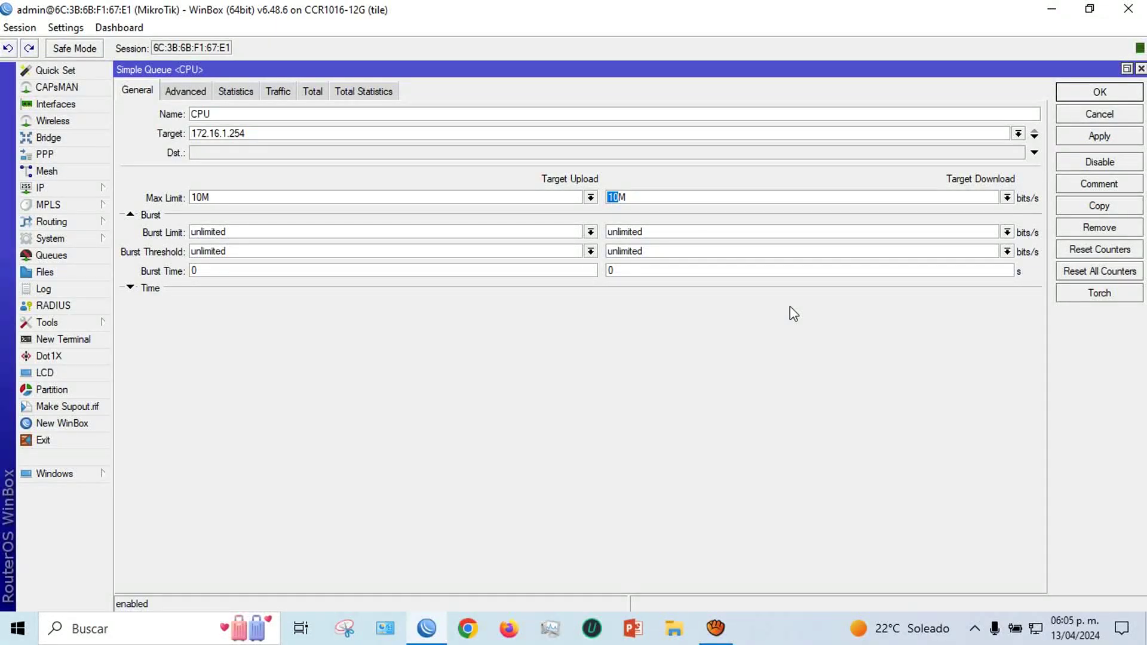
pyautogui.write('6M')
pyautogui.click(1007, 231)
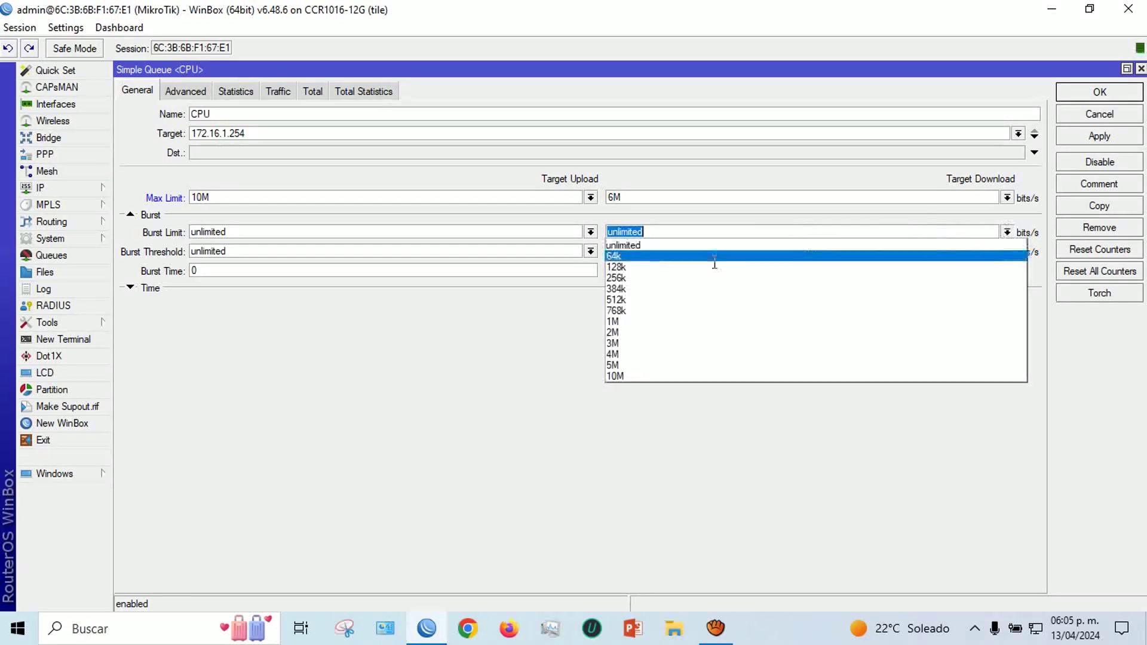
pyautogui.click(674, 376)
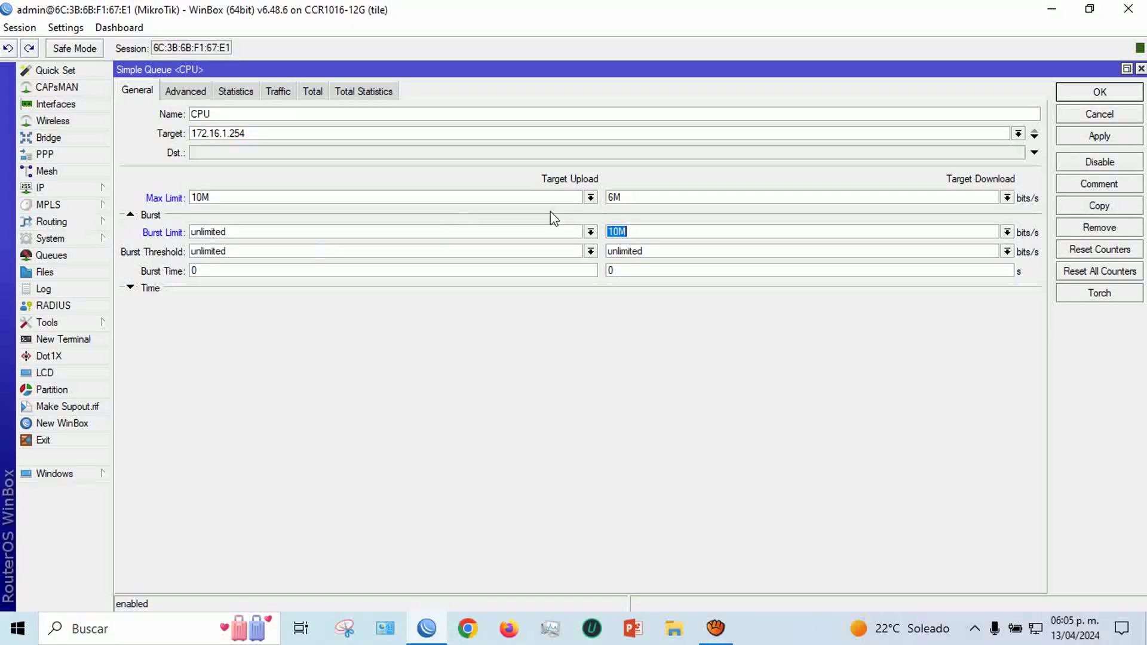
# Step: Set the queue's download burst threshold to 3M
pyautogui.click(1008, 251)
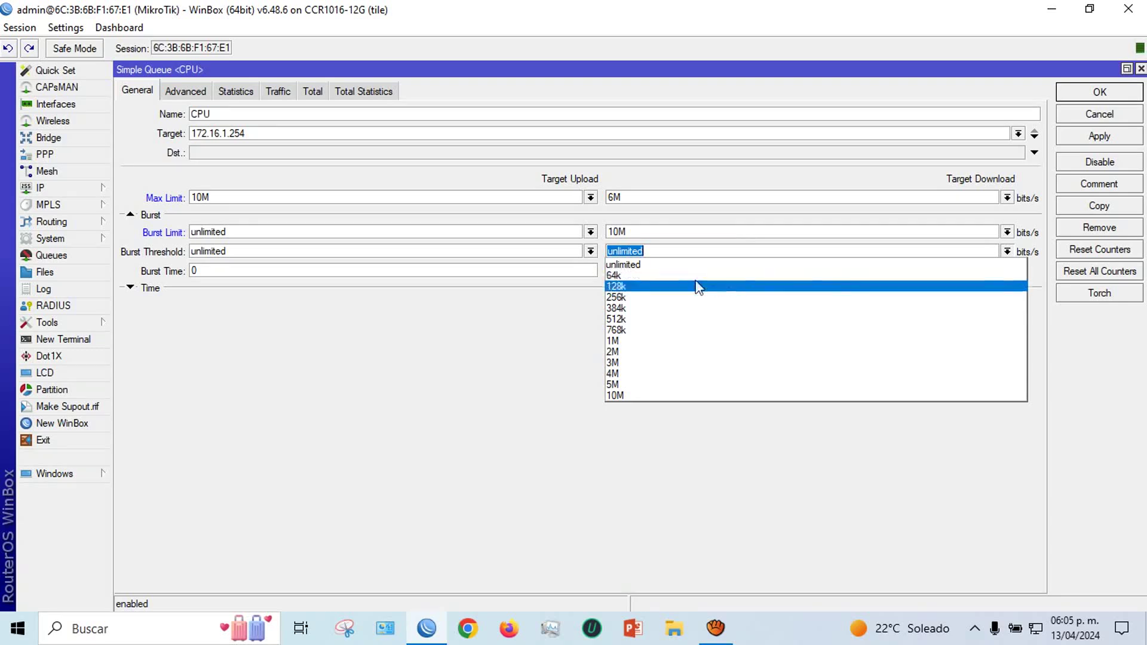
pyautogui.click(664, 362)
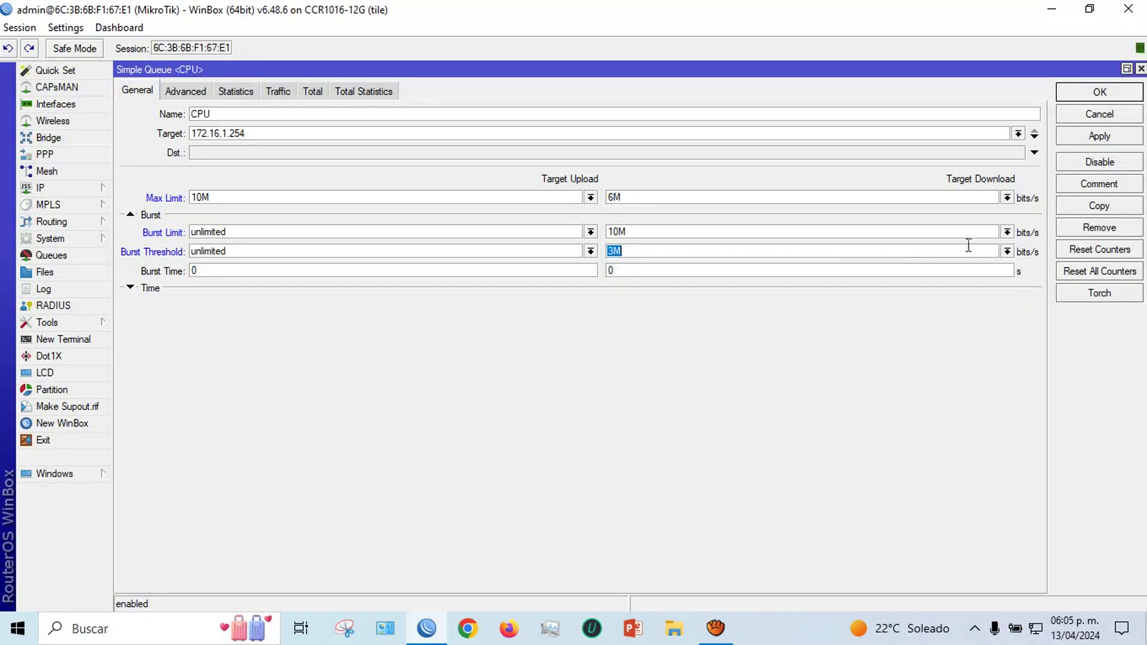
pyautogui.click(1007, 251)
pyautogui.click(692, 374)
pyautogui.click(1007, 251)
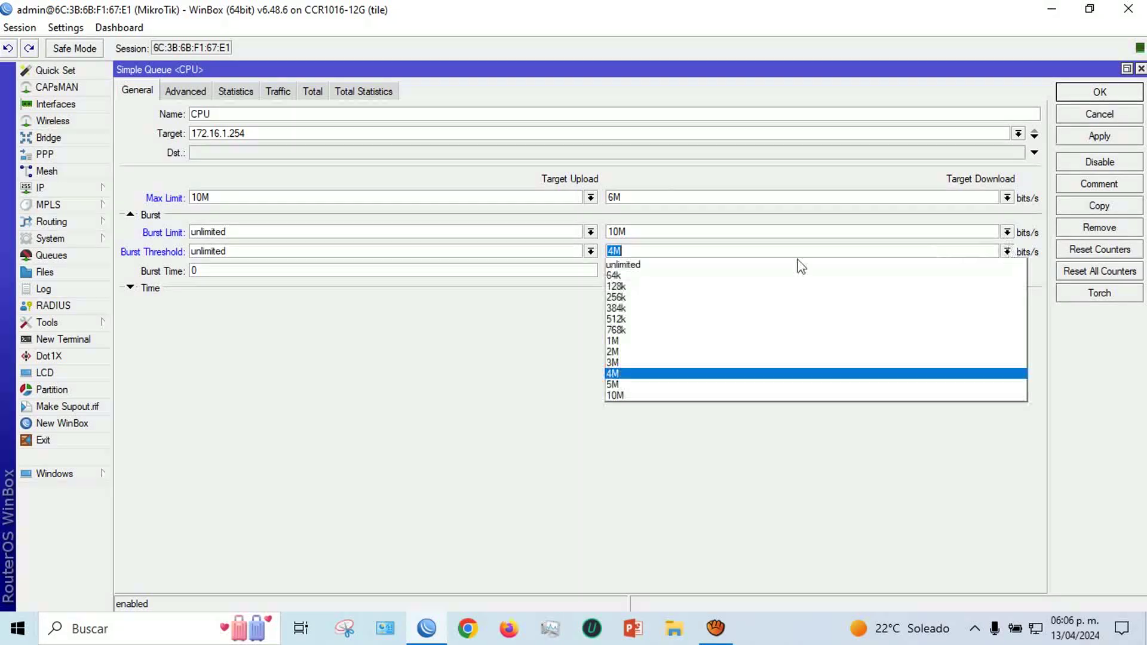
pyautogui.click(717, 362)
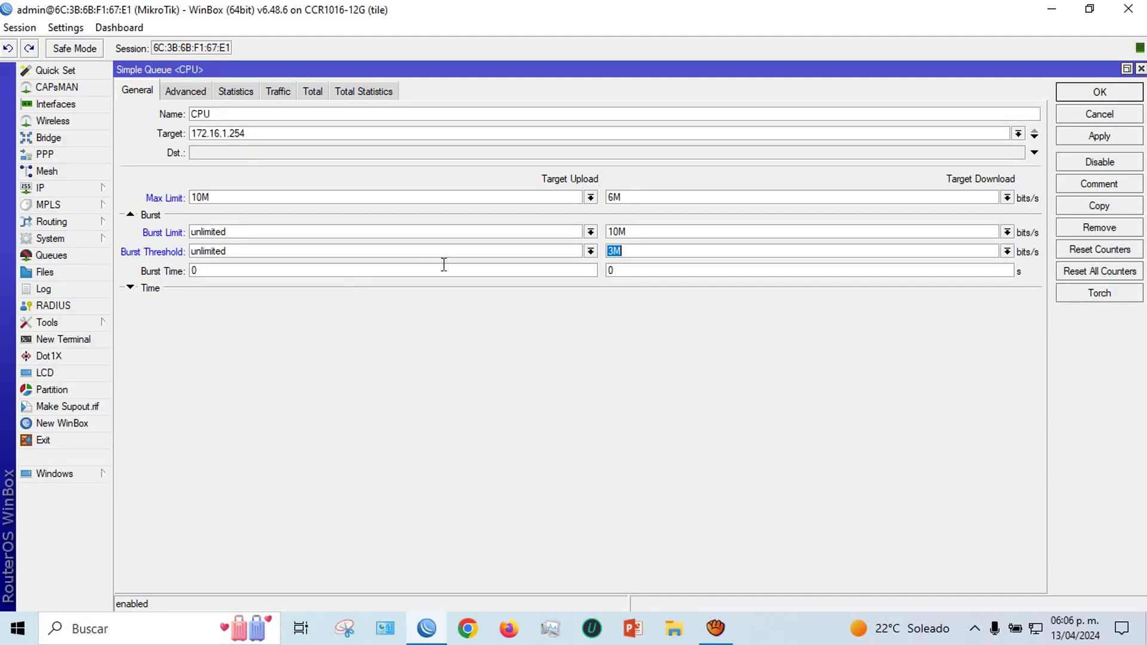
# Step: Set the queue's download burst time to 50 seconds
pyautogui.doubleClick(610, 271)
pyautogui.write('5')
pyautogui.write('0')
pyautogui.moveTo(638, 234); pyautogui.dragTo(609, 232)
pyautogui.click(634, 233)
# Step: Switch to Chrome and load speedtest.net
pyautogui.click(469, 629)
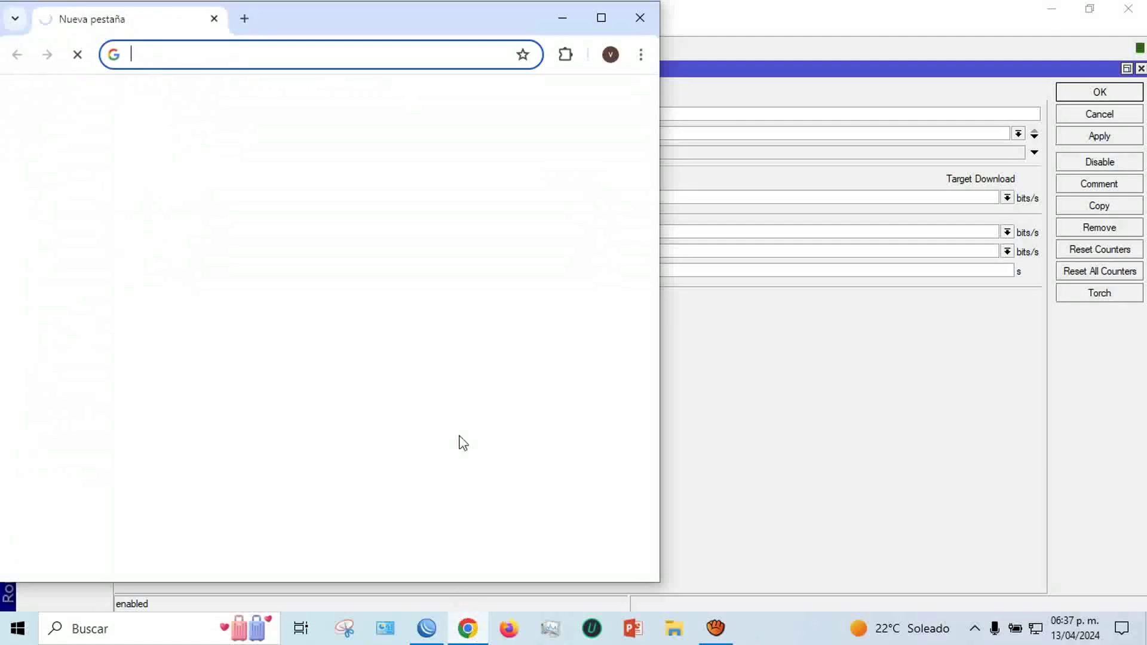
pyautogui.click(415, 89)
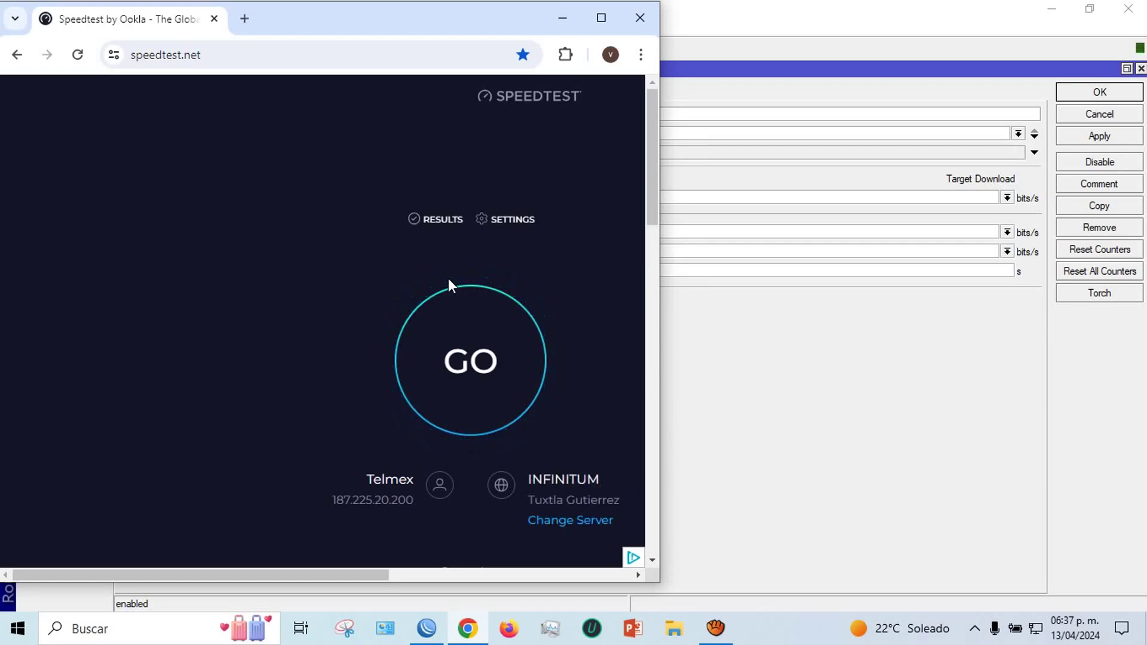
# Step: Return to WinBox, set the queue's download burst time to 11 seconds, and save the queue
pyautogui.click(697, 338)
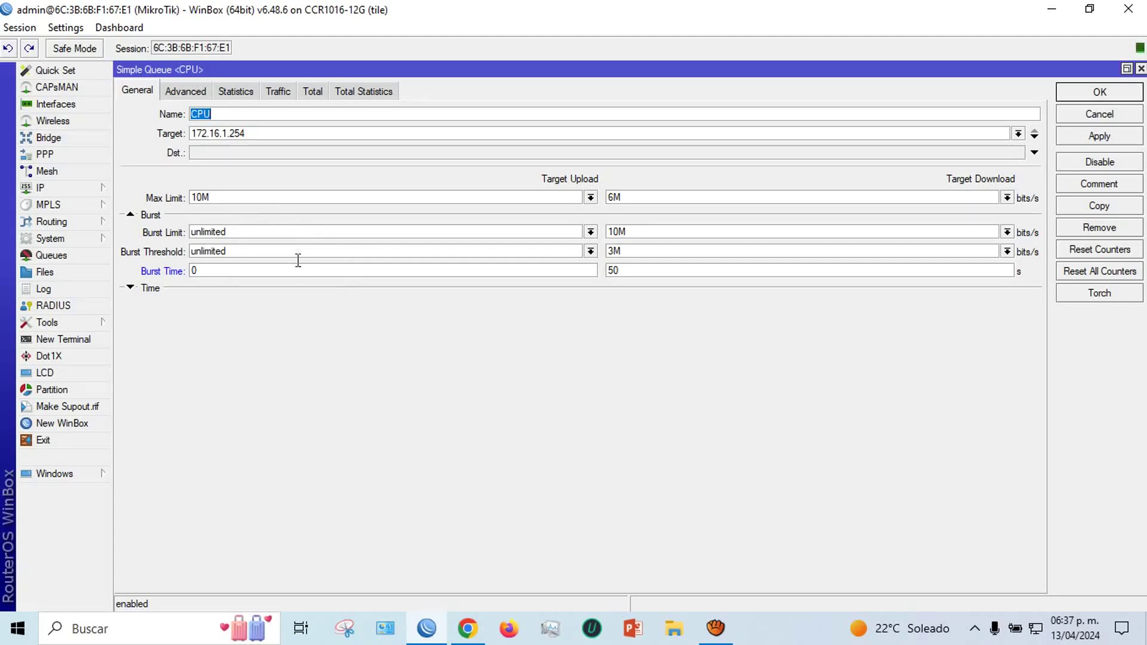
pyautogui.click(639, 270)
pyautogui.write('11')
pyautogui.click(1096, 140)
pyautogui.click(1081, 95)
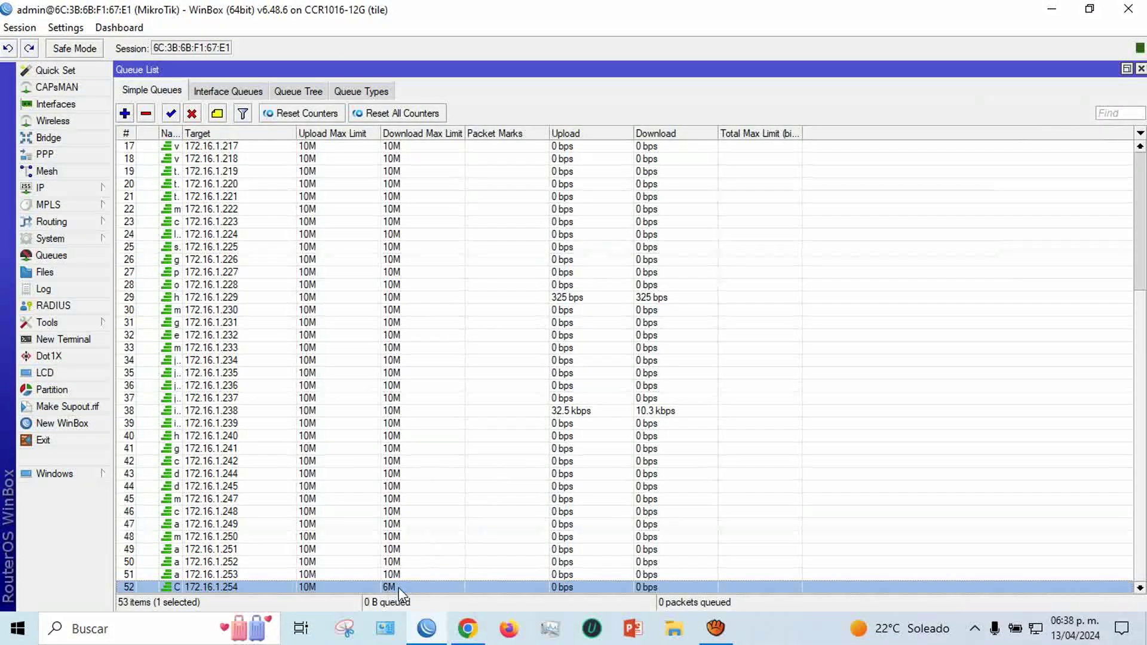
# Step: Open a second Chrome window and load wifielbarrio.com in it
pyautogui.click(466, 628)
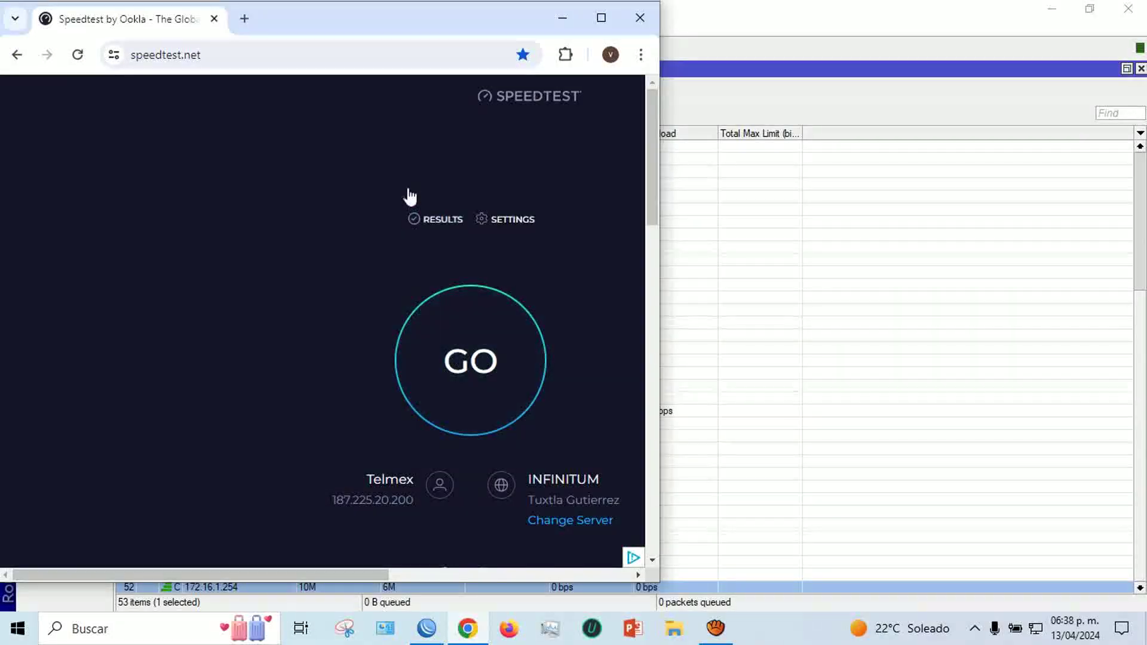
pyautogui.rightClick(472, 634)
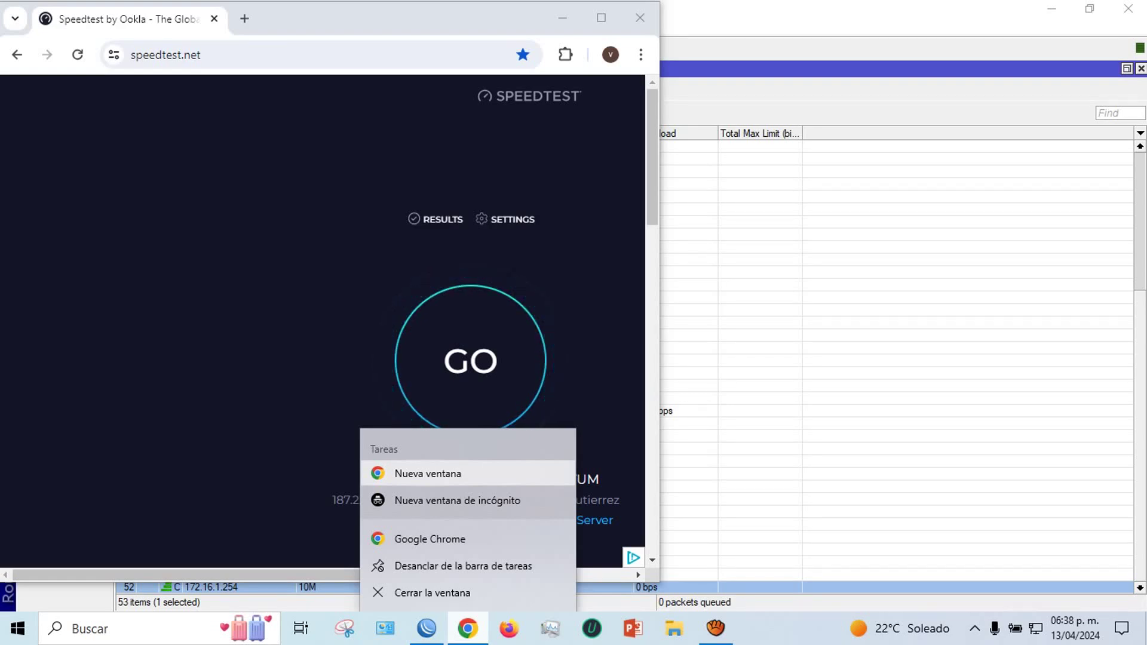
pyautogui.click(428, 474)
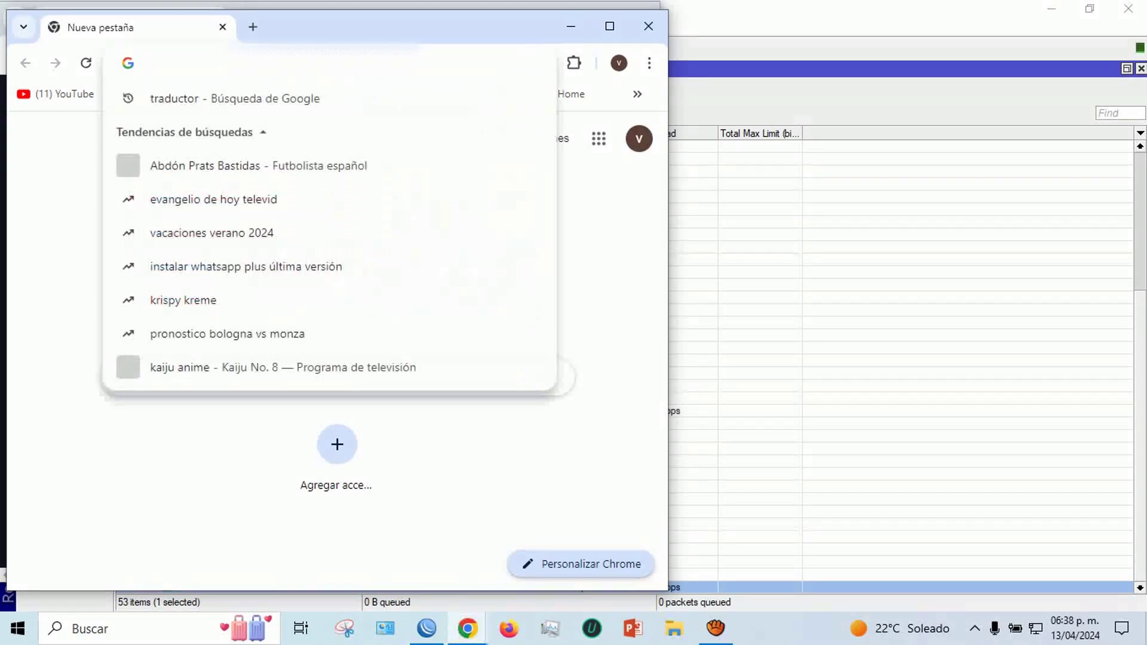
pyautogui.write('Wifielbarrio.com/wp-admin/edit.php?post_type=page')
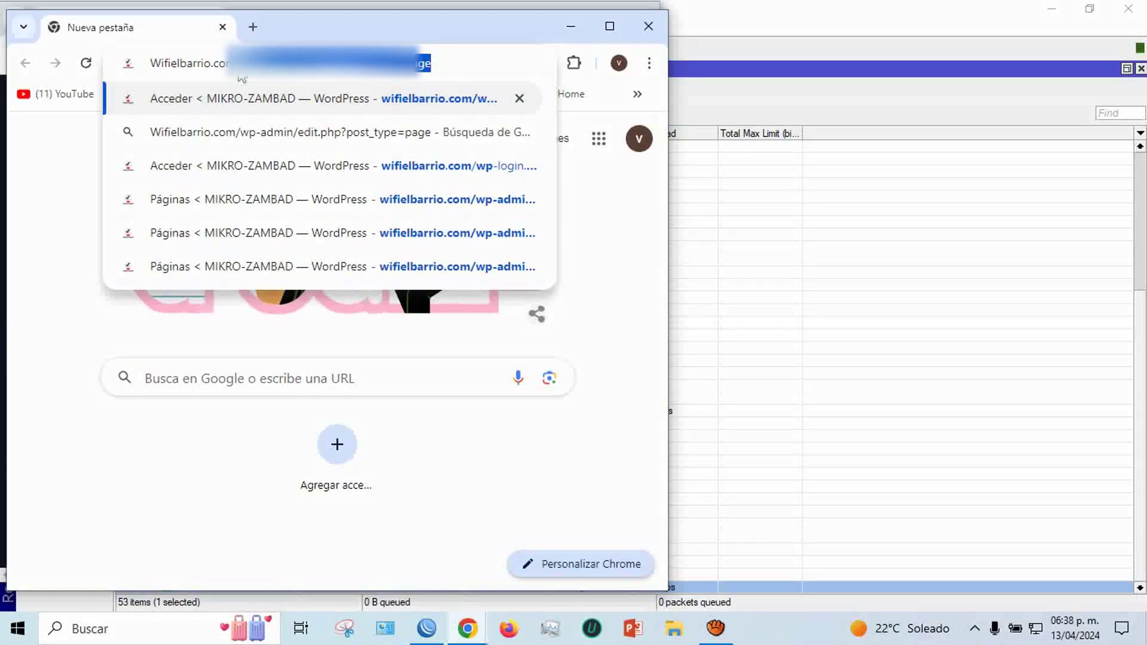
pyautogui.press('BackSpace')
pyautogui.press('BackSpace')
pyautogui.press('BackSpace')
pyautogui.press('BackSpace')
pyautogui.press('BackSpace')
pyautogui.press('BackSpace')
pyautogui.press('BackSpace')
pyautogui.press('BackSpace')
pyautogui.press('BackSpace')
pyautogui.press('BackSpace')
pyautogui.press('BackSpace')
pyautogui.press('BackSpace')
pyautogui.press('BackSpace')
pyautogui.press('BackSpace')
pyautogui.press('BackSpace')
pyautogui.press('BackSpace')
pyautogui.press('BackSpace')
pyautogui.press('BackSpace')
pyautogui.press('BackSpace')
pyautogui.press('BackSpace')
pyautogui.press('Return')
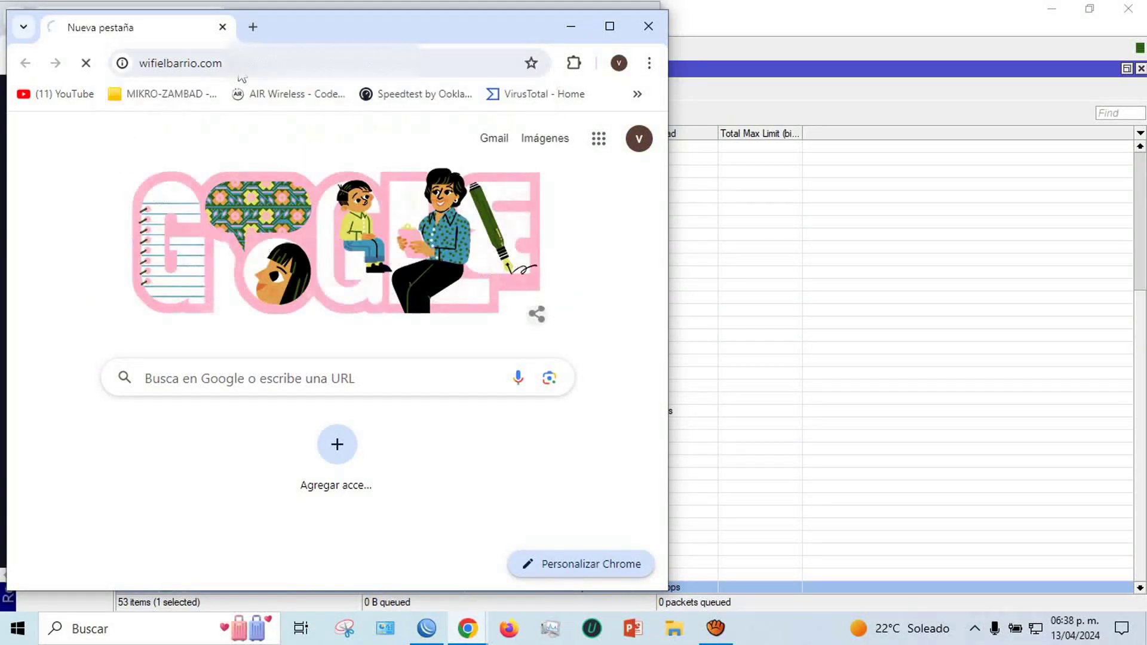
# Step: Maximize the window and find the burst calculator on the site's "Herramientas para WISP-ISP" page
pyautogui.click(607, 27)
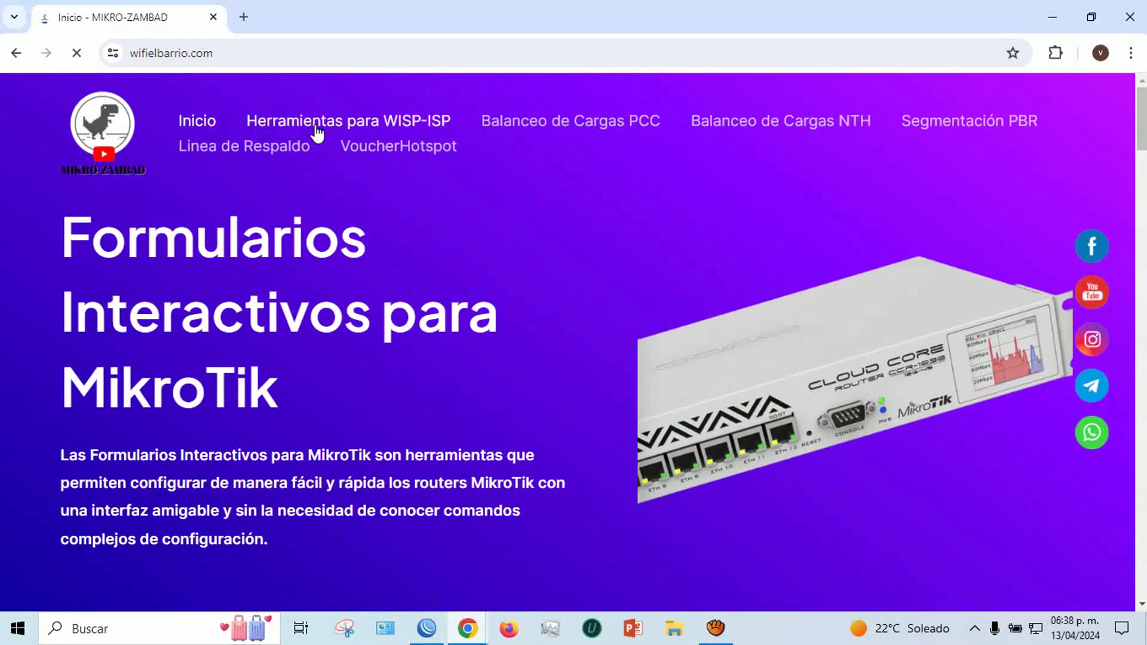
pyautogui.click(403, 130)
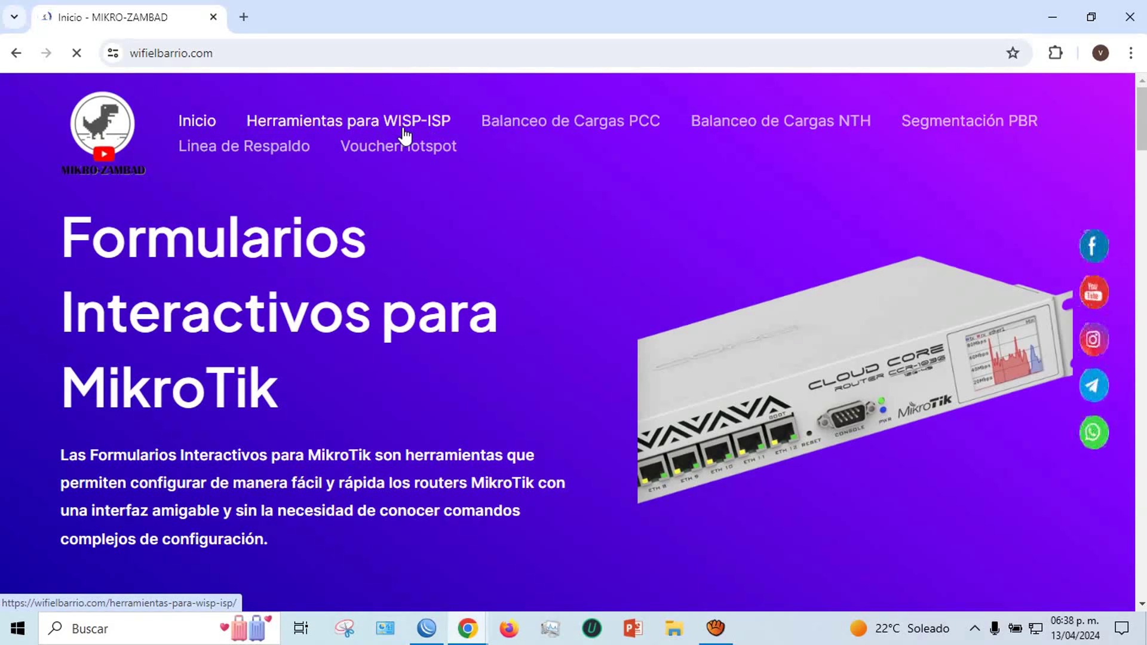
pyautogui.scroll(-8, 465, 173)
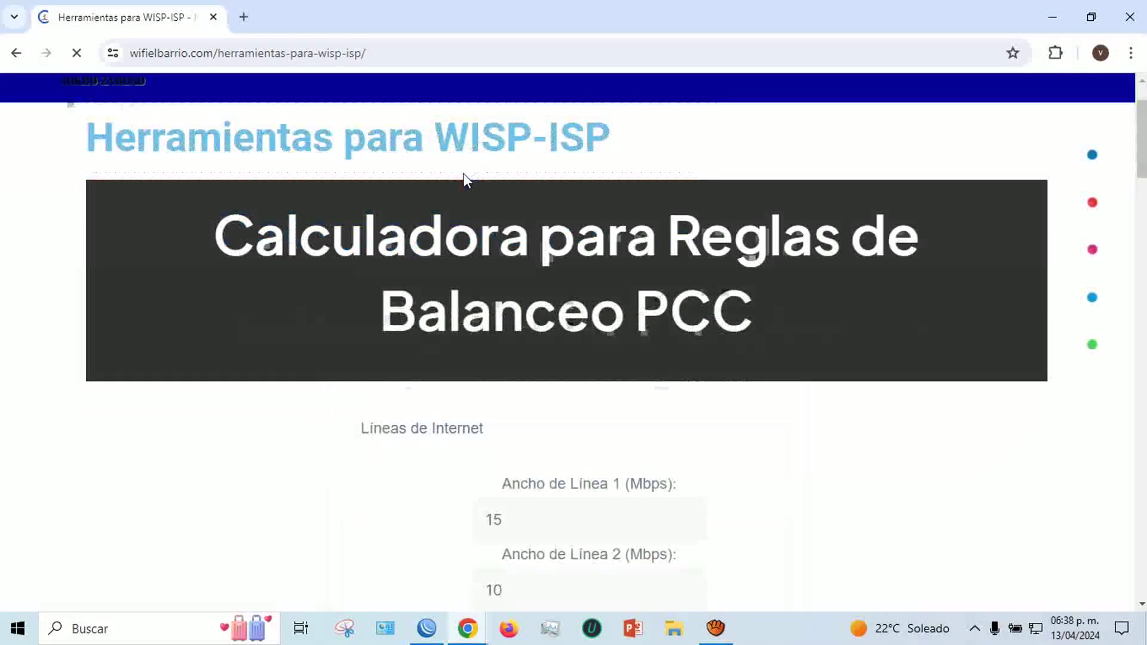
pyautogui.scroll(-12, 465, 174)
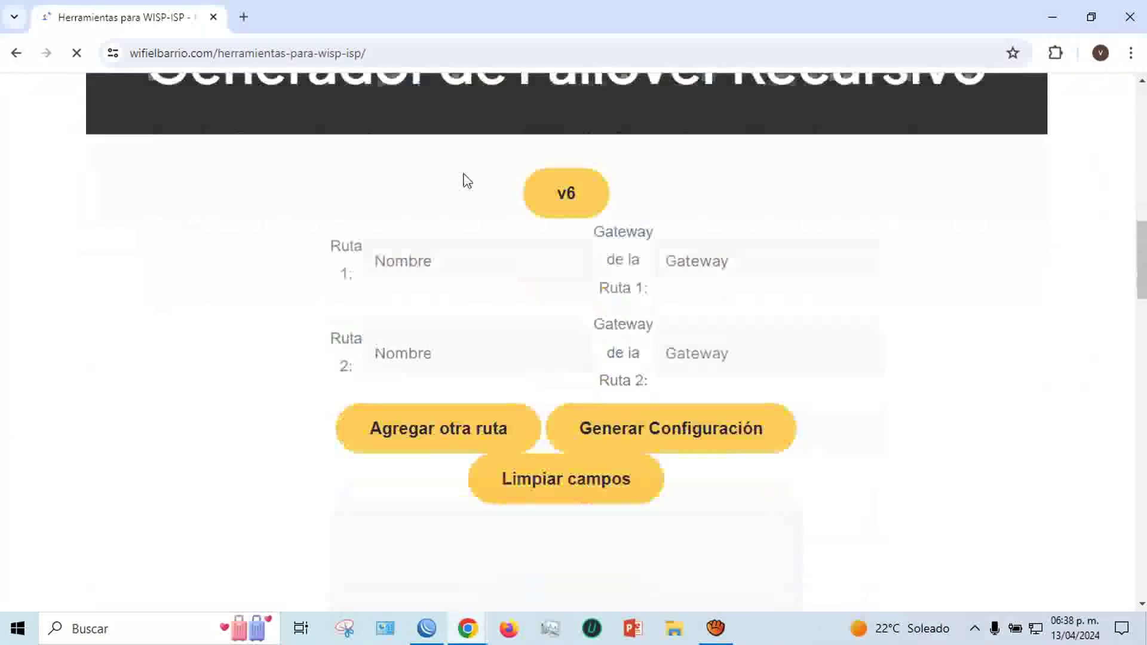
pyautogui.scroll(-1, 442, 185)
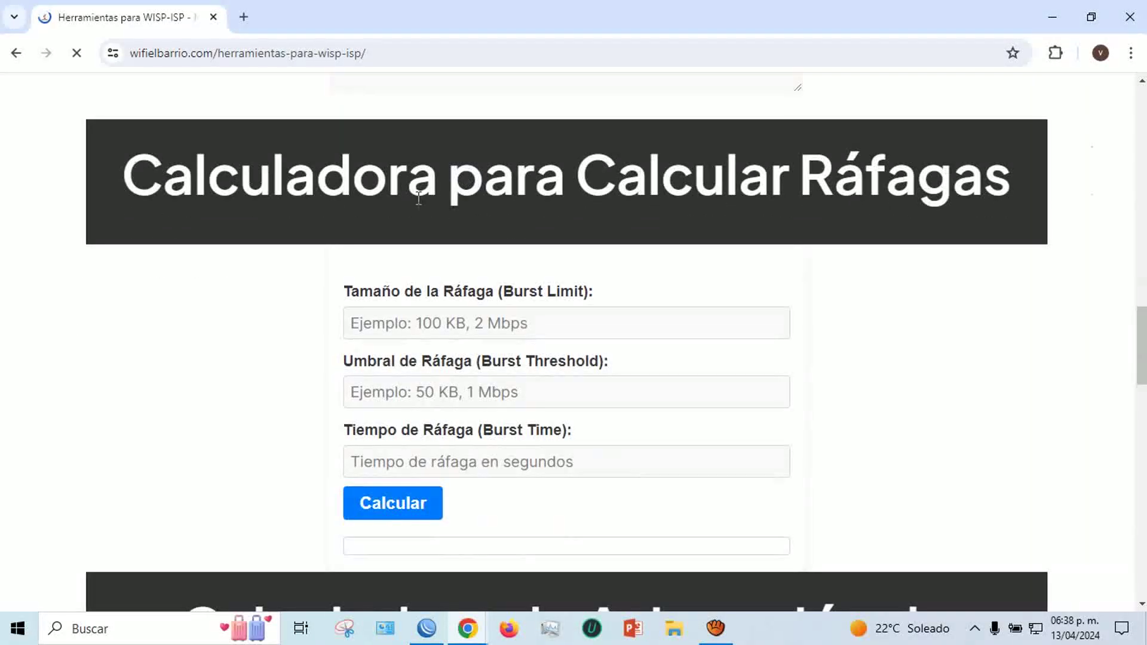
# Step: Restore the calculator window's smaller size and place it beside the Speedtest window with the burst calculator fields in view
pyautogui.click(1090, 16)
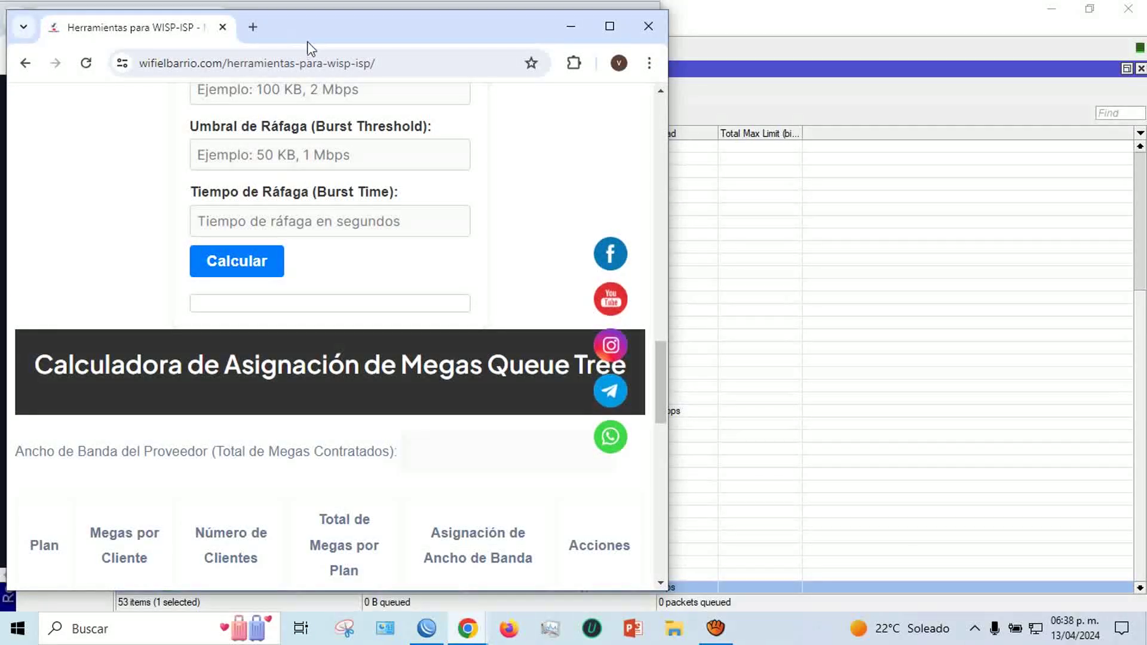
pyautogui.moveTo(467, 629)
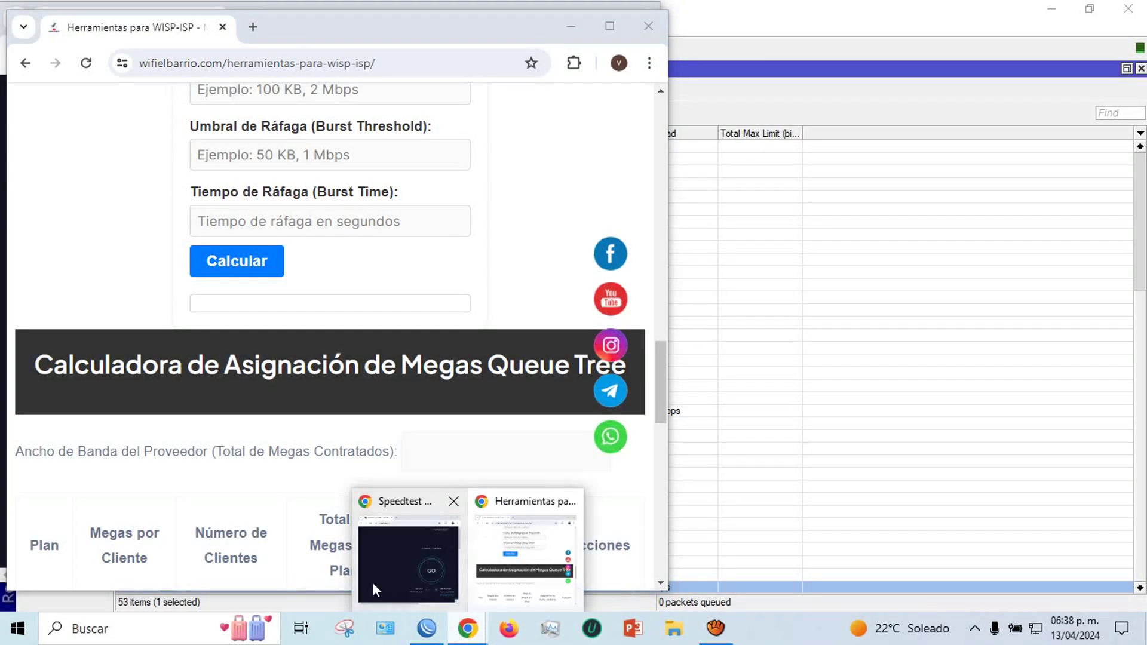
pyautogui.click(406, 538)
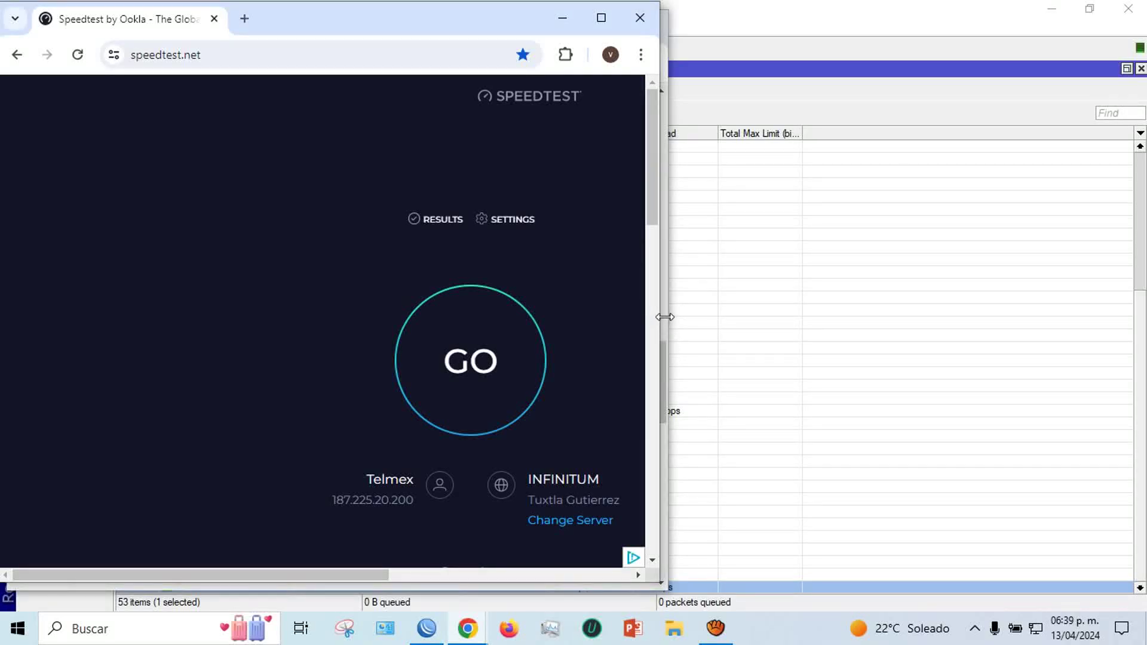
pyautogui.hotkey('alt', 'Tab')
pyautogui.moveTo(311, 27); pyautogui.dragTo(962, 30)
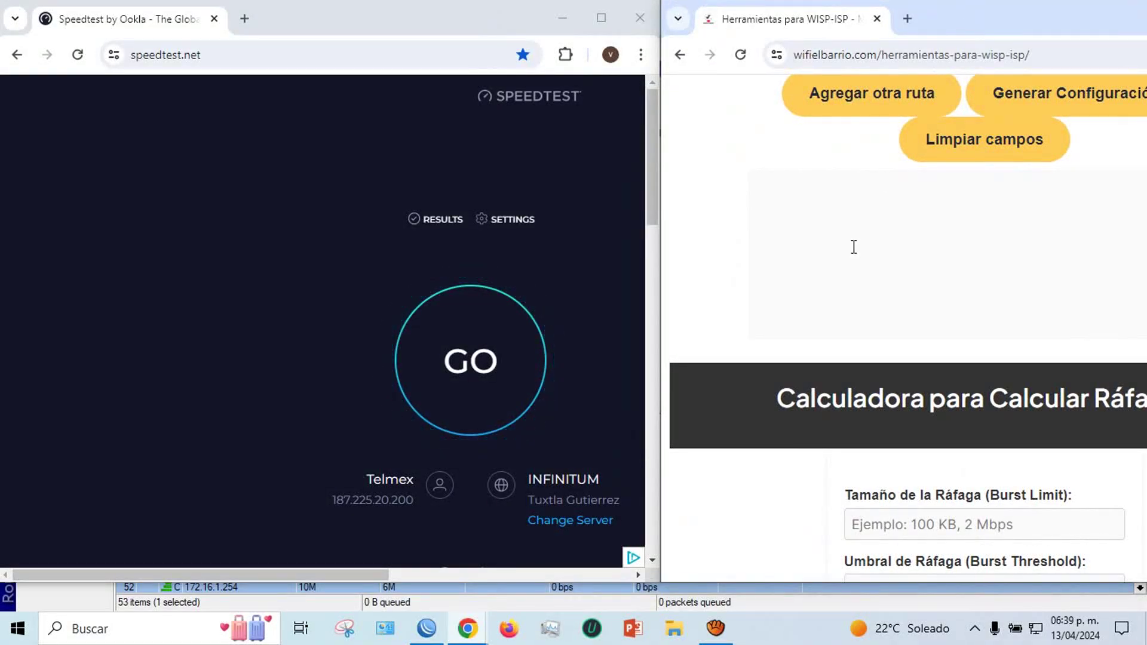
pyautogui.scroll(8, 837, 325)
pyautogui.scroll(-15, 835, 330)
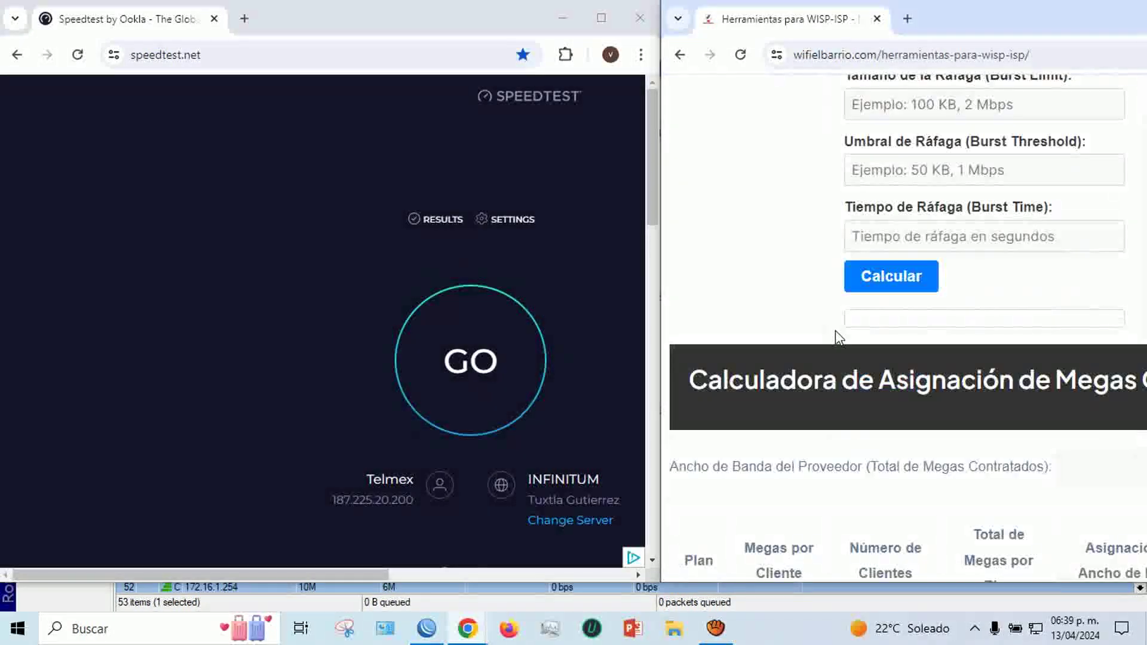
pyautogui.scroll(1, 835, 331)
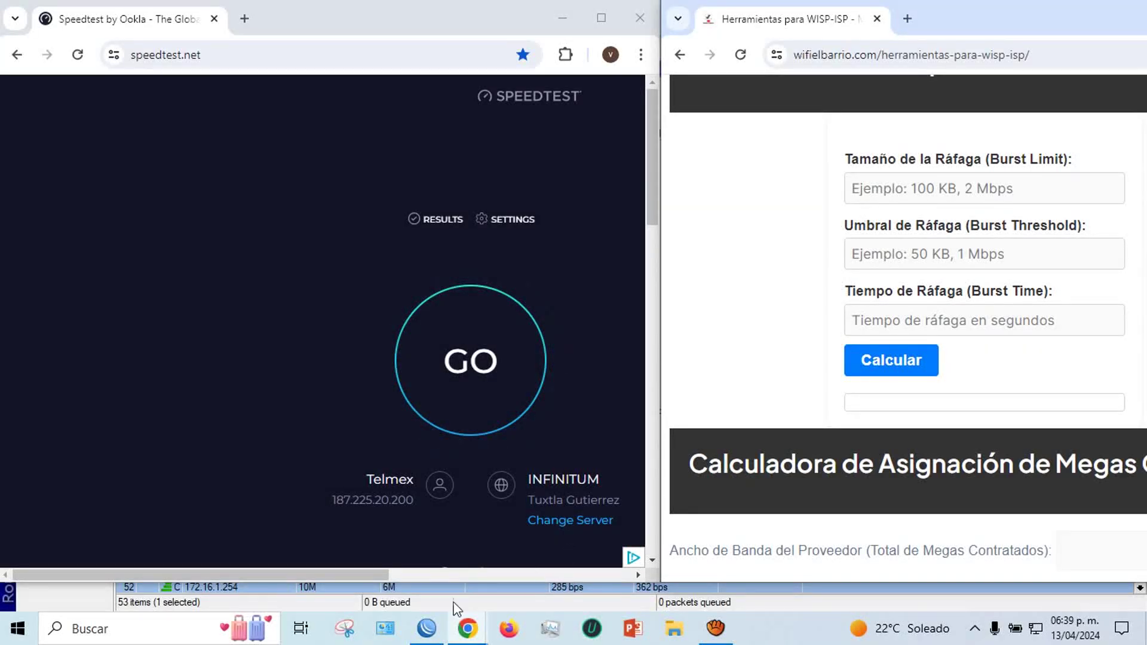
# Step: Open the 172.16.1.254 queue in WinBox and bring the burst calculator window up beside its settings
pyautogui.click(427, 628)
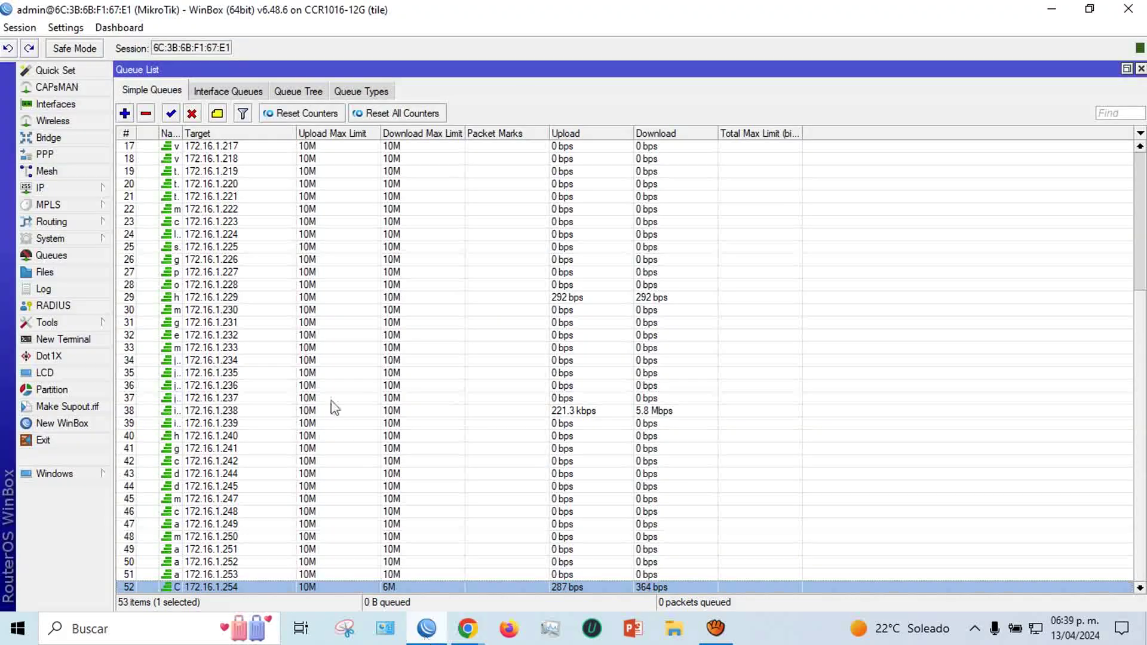
pyautogui.doubleClick(310, 585)
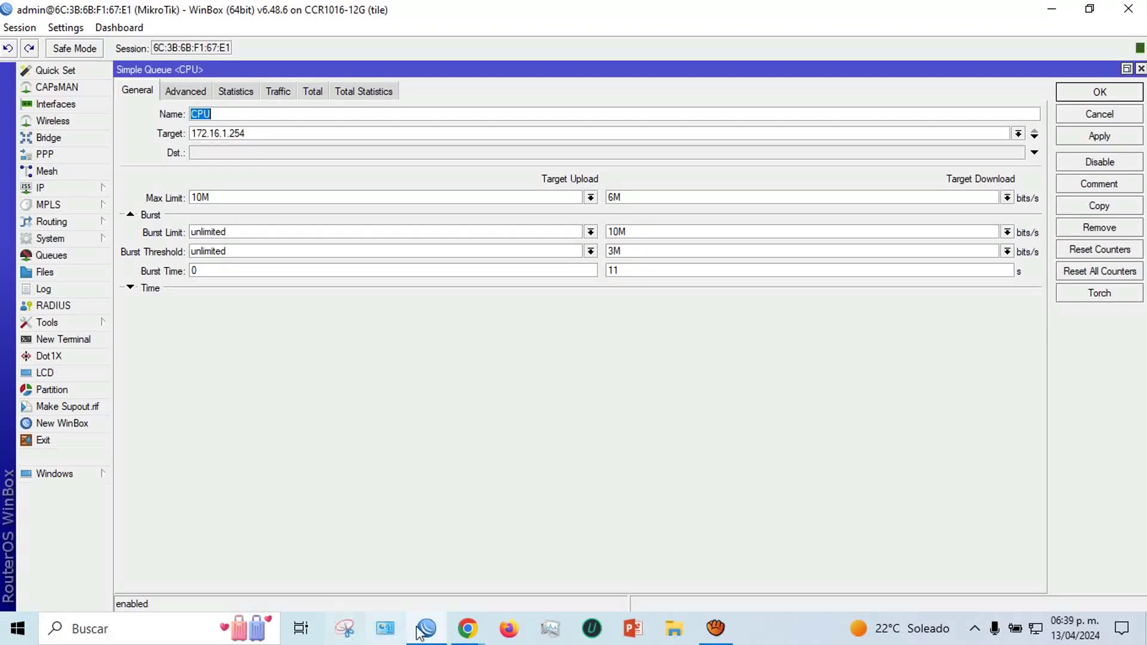
pyautogui.moveTo(466, 632)
pyautogui.click(512, 605)
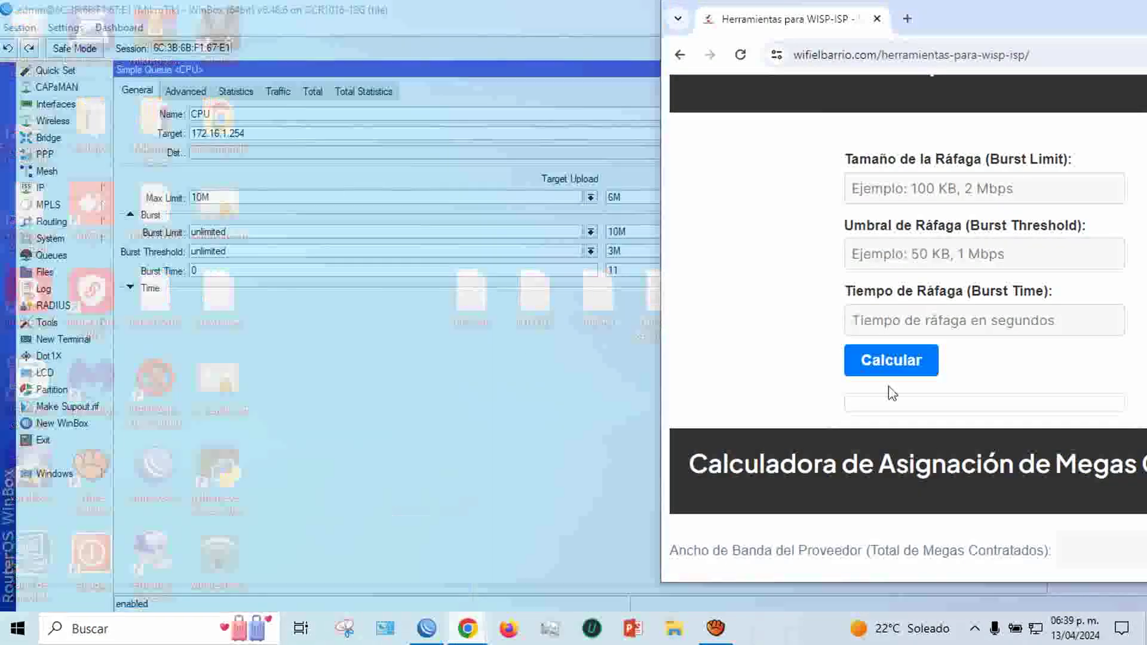